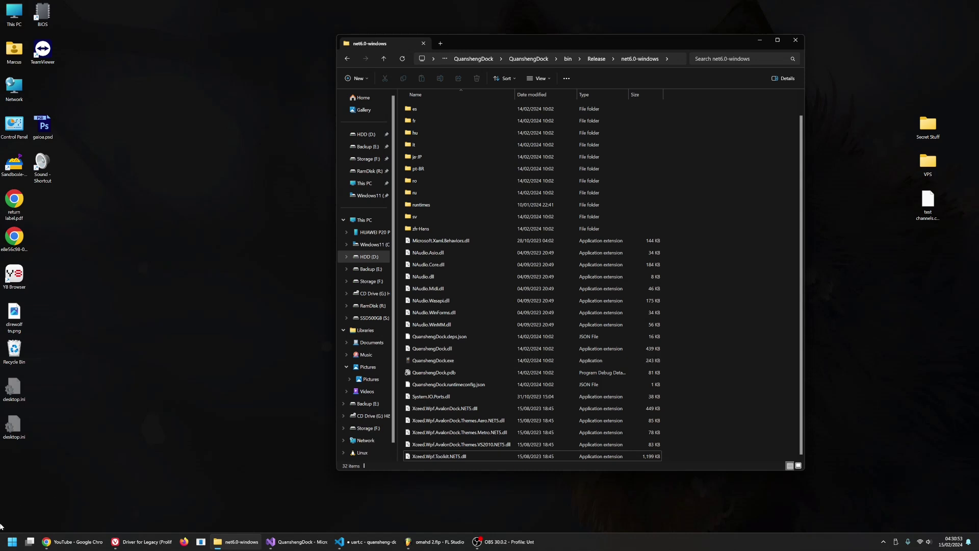
right_click(12, 542)
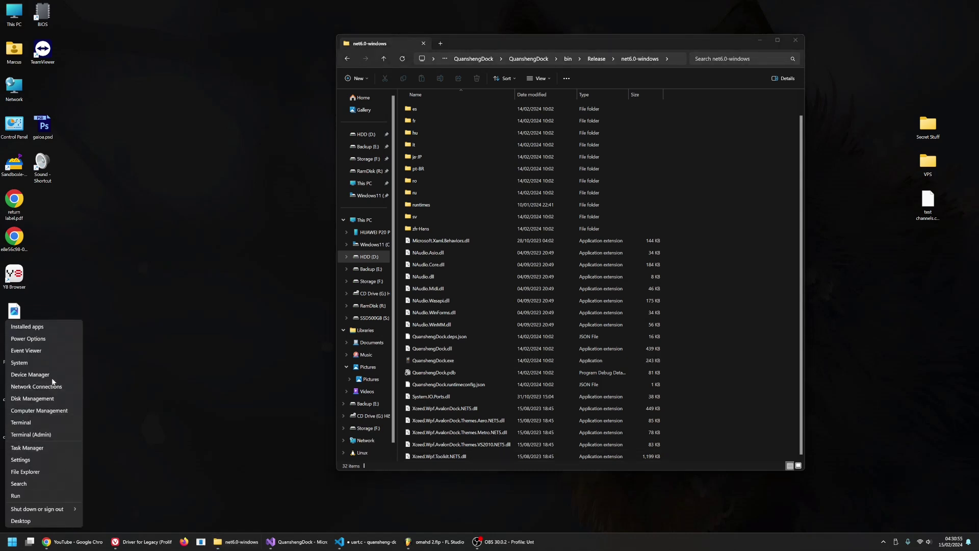
left_click(49, 378)
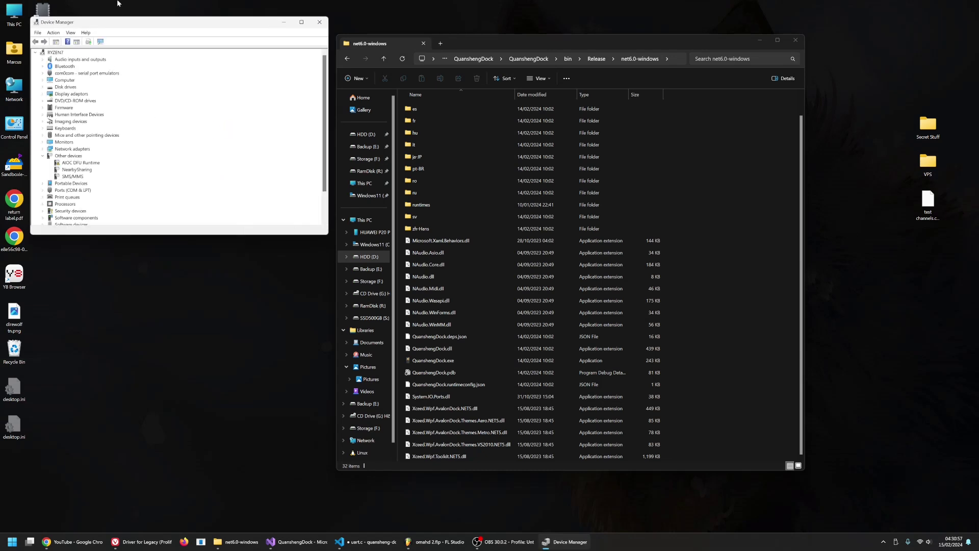
left_click_drag(107, 26, 179, 63)
scroll(151, 249, "down", 2)
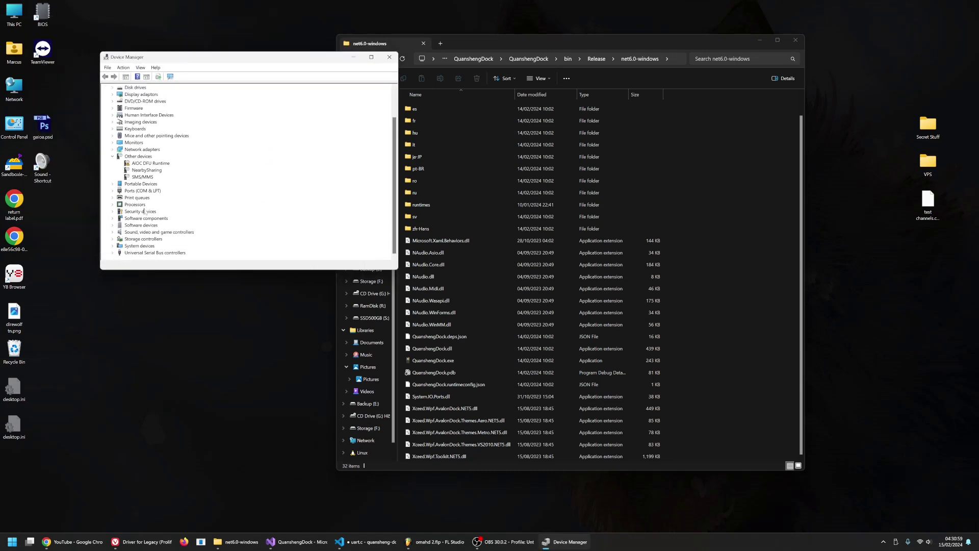
left_click(151, 163)
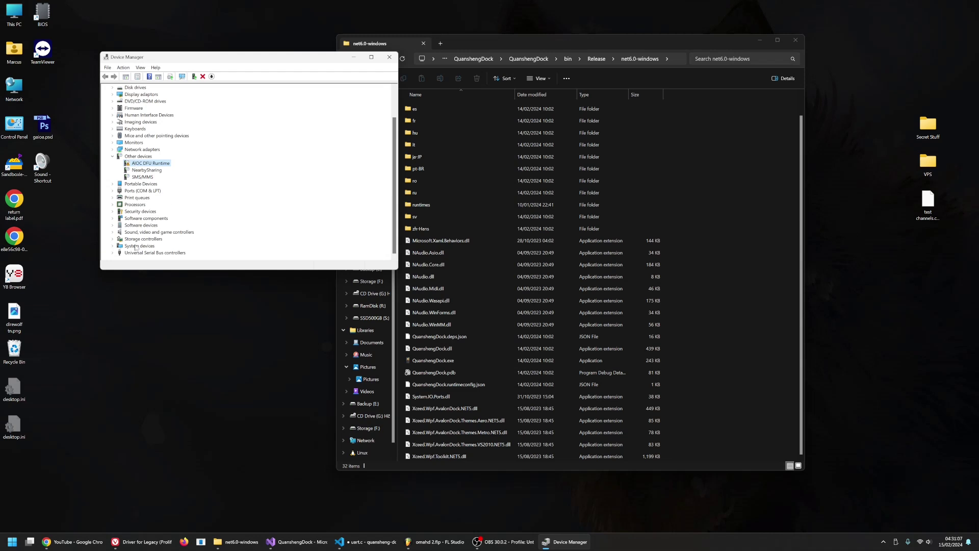
left_click(113, 191)
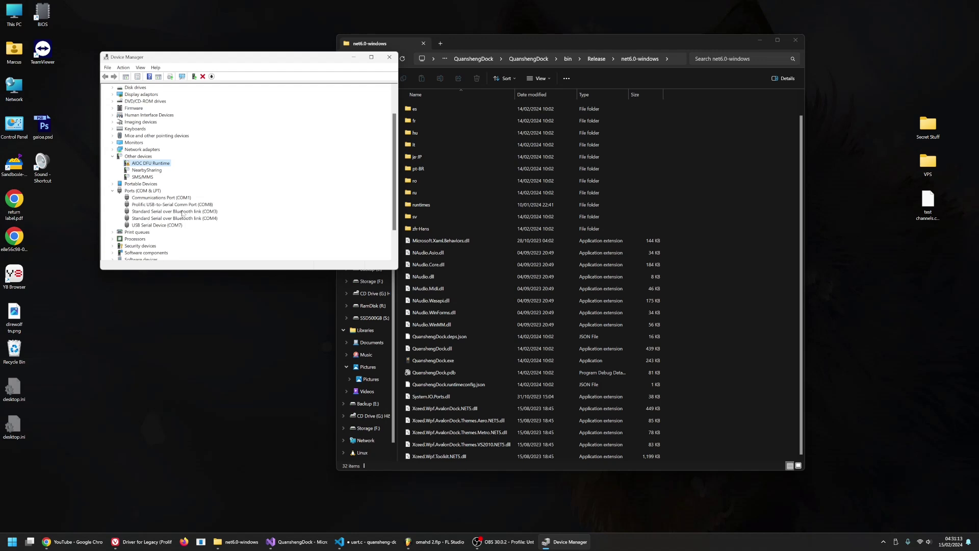
left_click(147, 205)
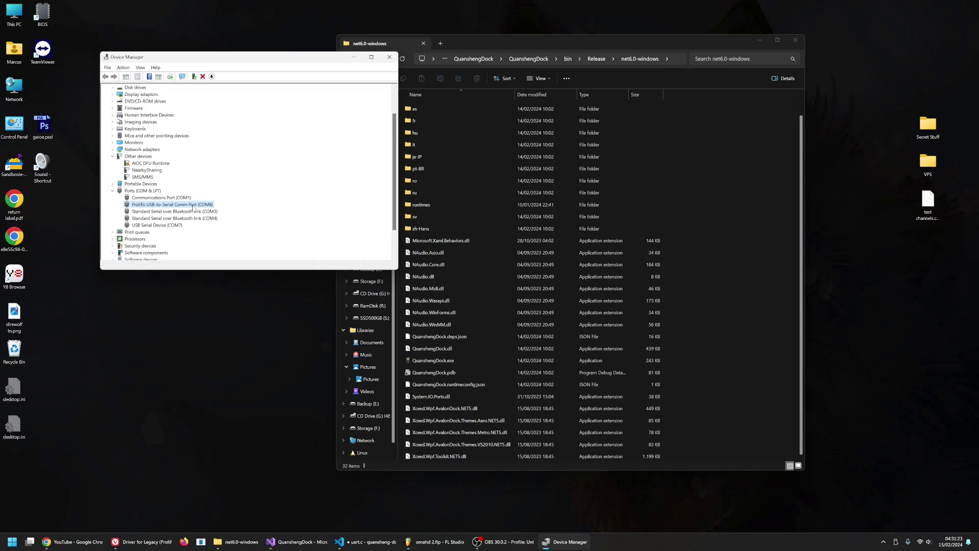
left_click(150, 226)
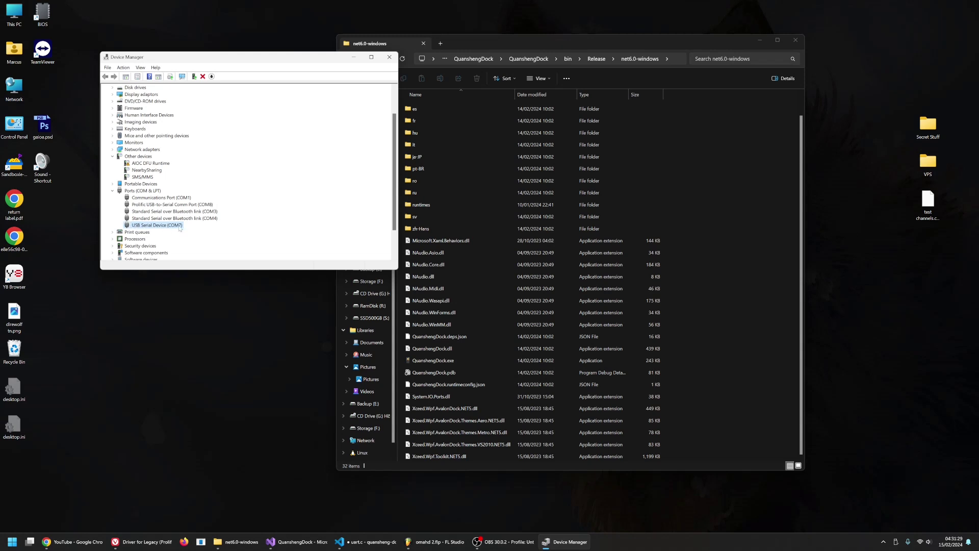
Close Device Manager, launch QuanshengDock.exe, and move its orange-display window lower left
left_click(389, 56)
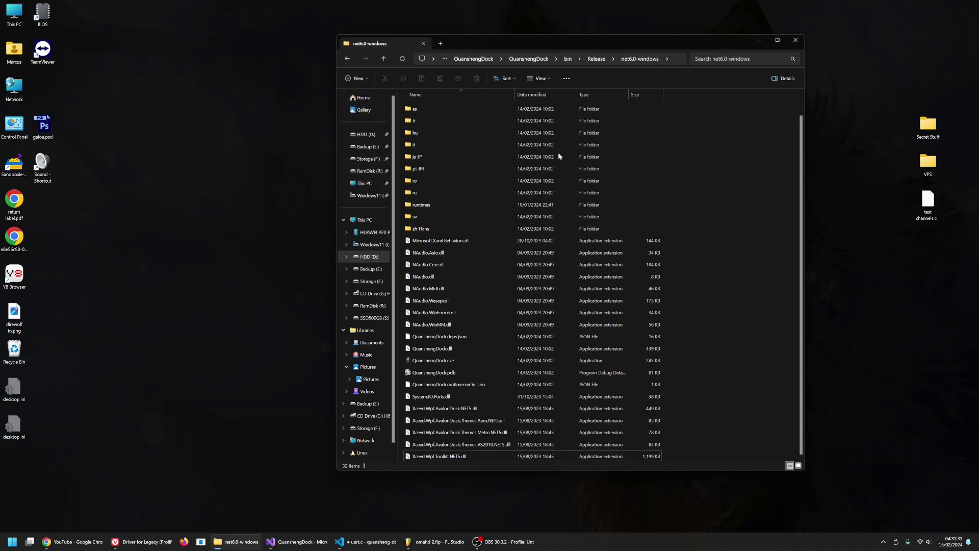
left_click(439, 361)
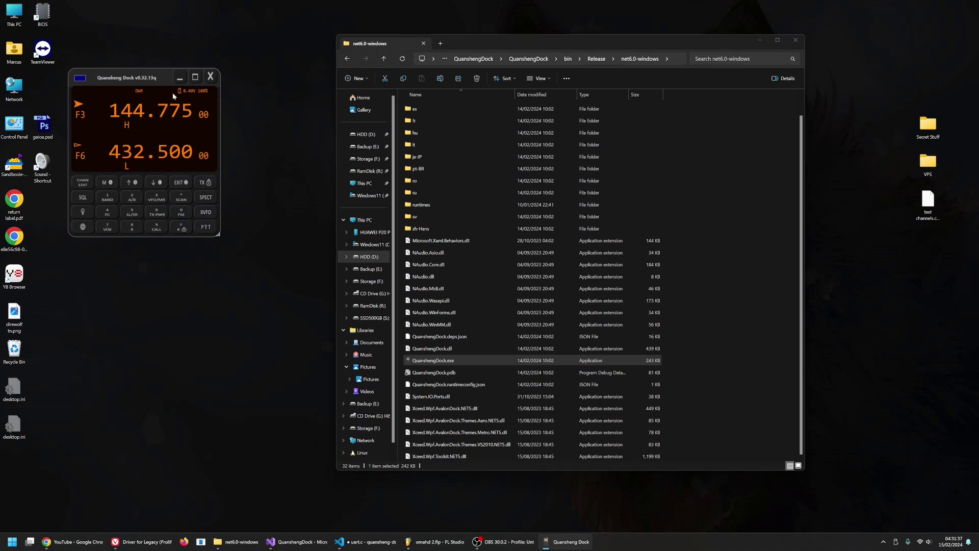
mouse_move(132, 79)
left_mouse_down()
mouse_move(140, 216)
mouse_move(102, 245)
left_mouse_up()
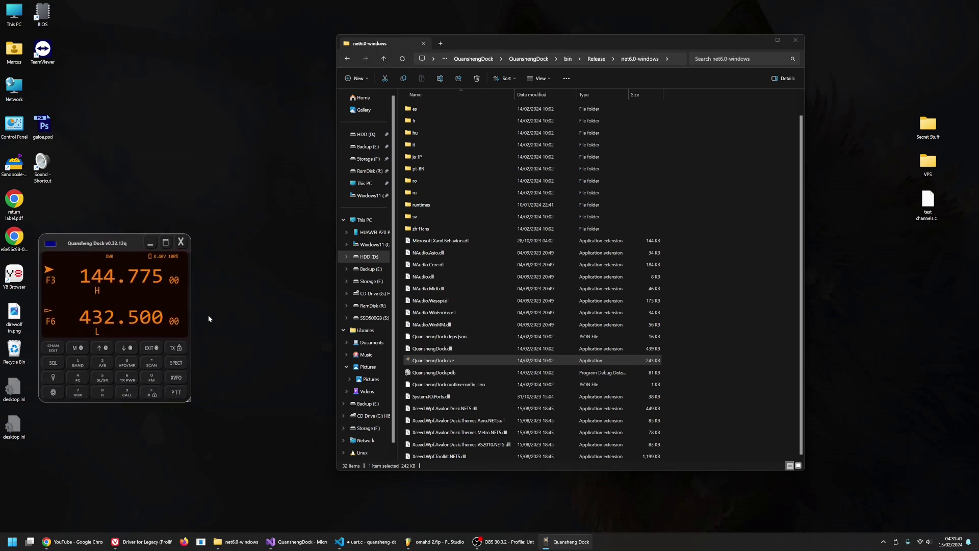
Check the Quansheng Dock settings, close them, and park the window further down the desktop
left_click(53, 394)
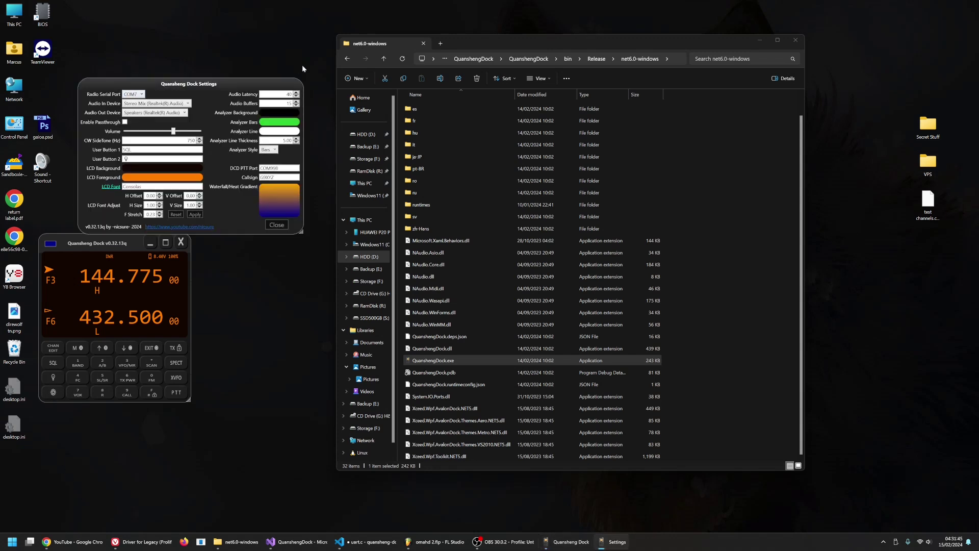
left_click(276, 224)
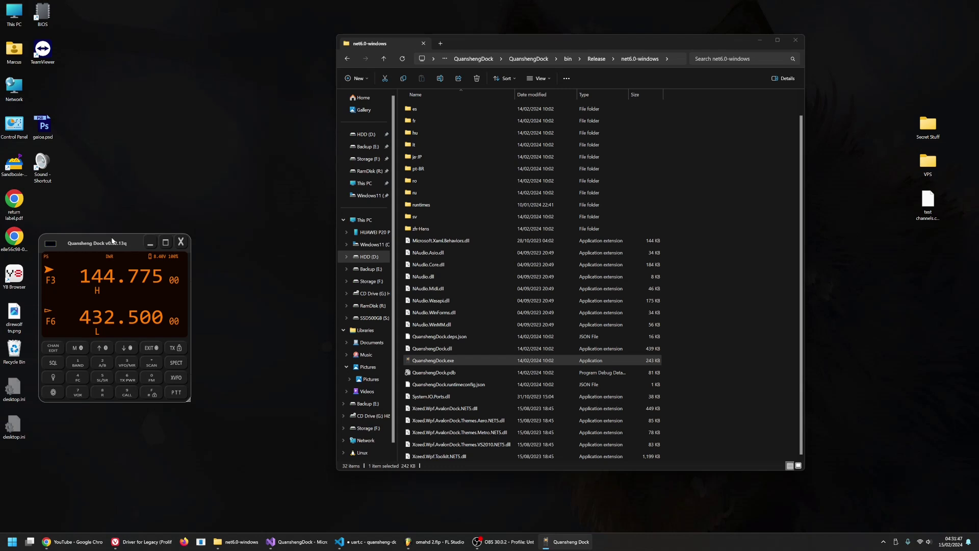
mouse_move(113, 241)
left_mouse_down()
mouse_move(140, 246)
mouse_move(127, 325)
mouse_move(109, 324)
left_mouse_up()
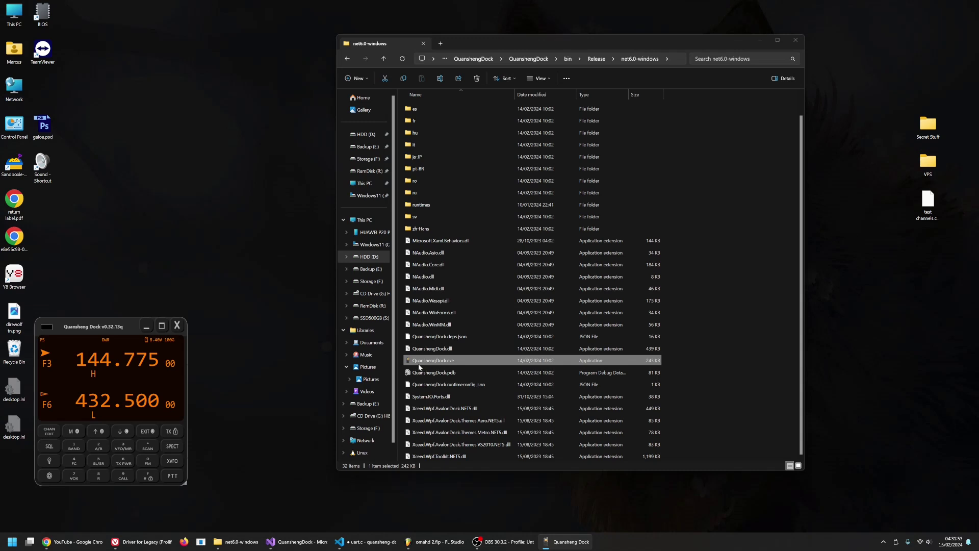
Create a desktop shortcut to QuanshengDock.exe and name it 'Radio 2'
mouse_move(438, 363)
left_mouse_down()
mouse_move(190, 266)
mouse_move(194, 229)
mouse_move(190, 239)
left_mouse_up()
left_click(228, 270)
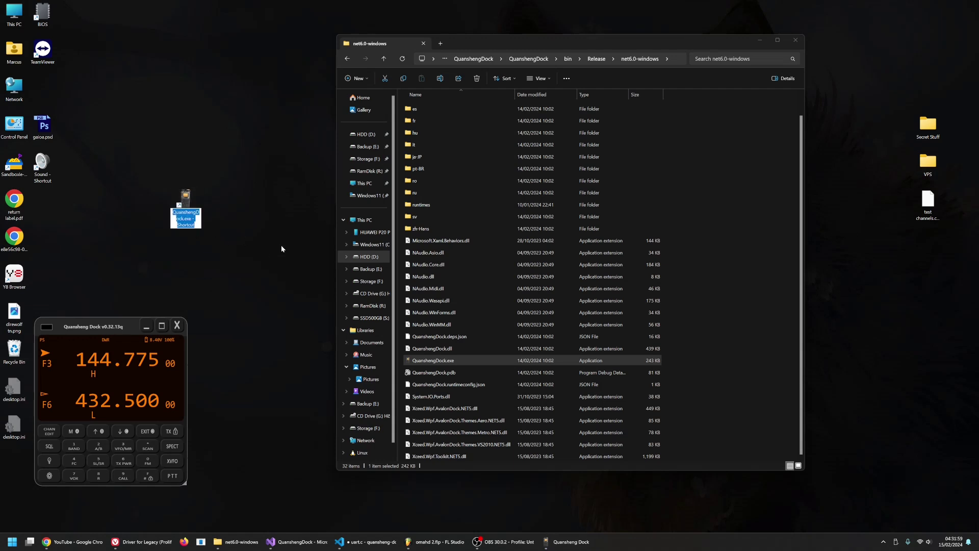
type("Radio 2")
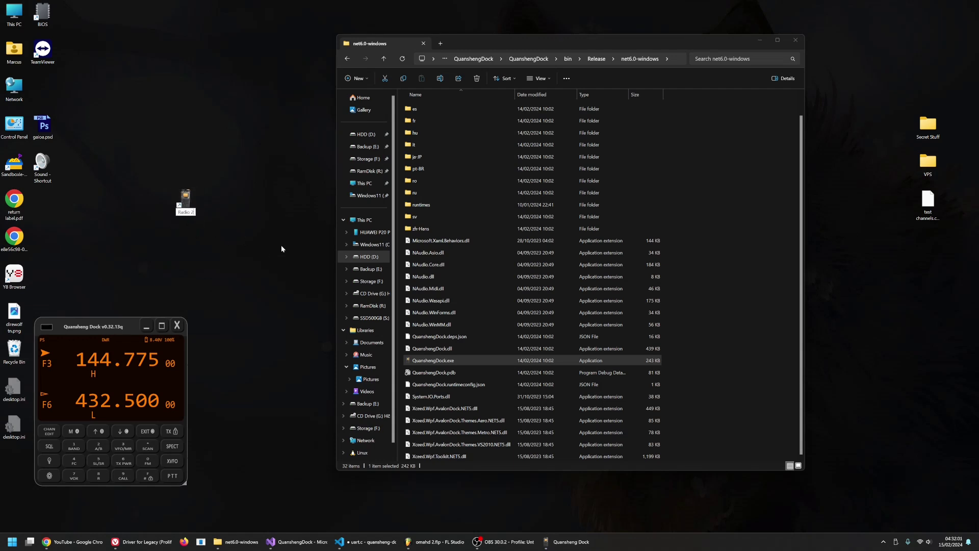
key("Return")
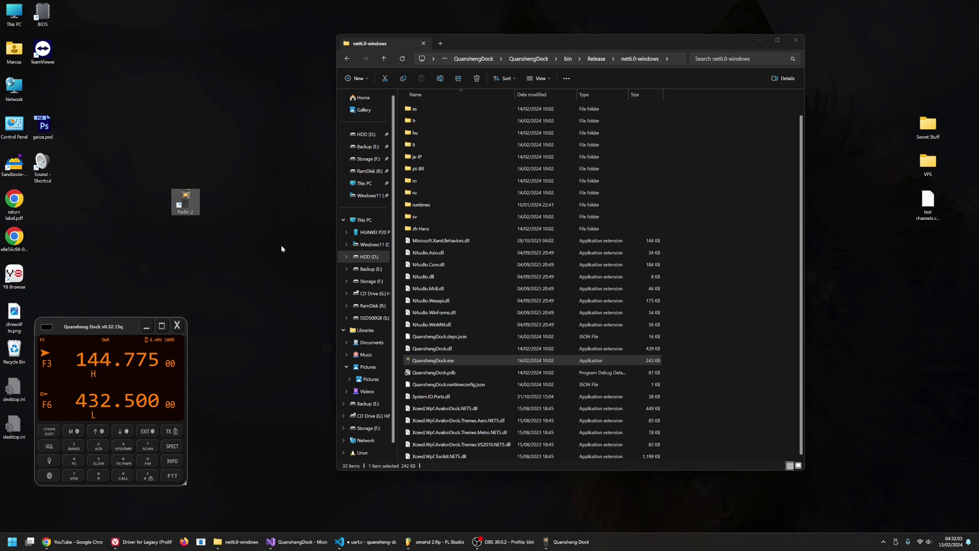
Append the radio2.conf argument to the Radio 2 shortcut's Target field and apply it
right_click(191, 200)
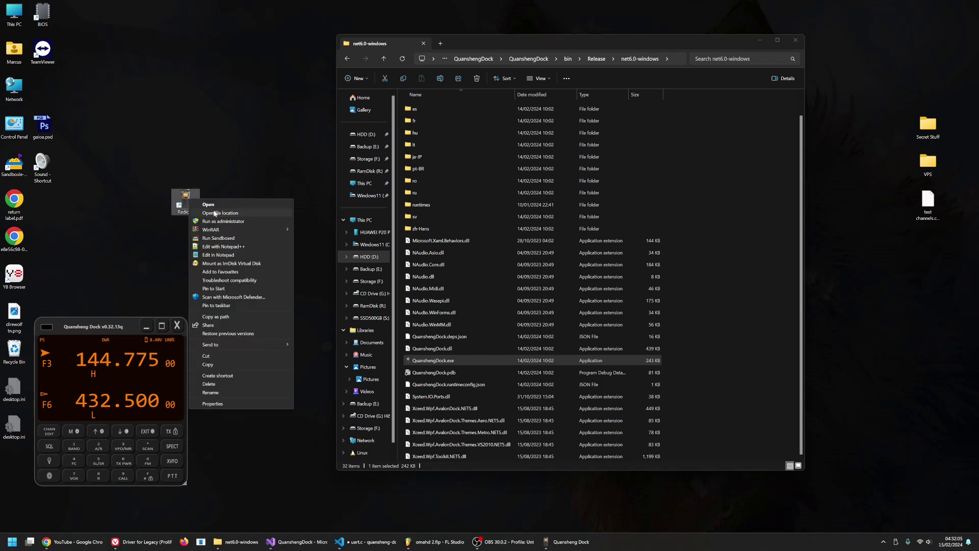
left_click(220, 404)
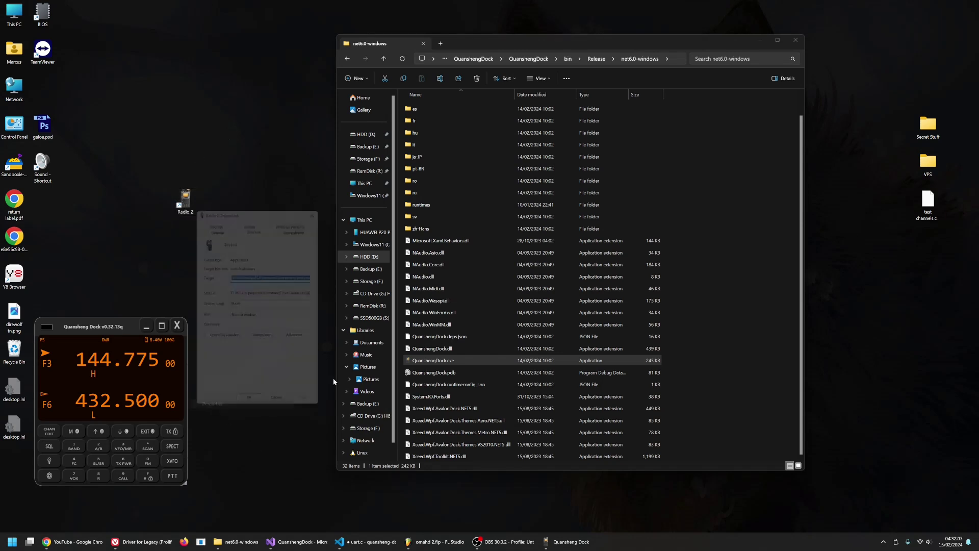
left_click(276, 275)
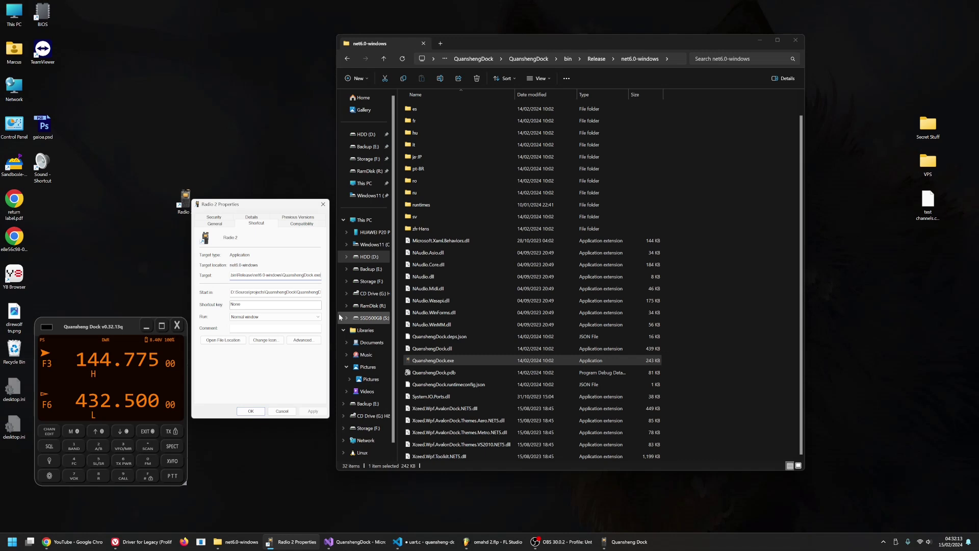
key("End")
type("radio2")
key("ctrl+Left")
type("-")
type(".conf")
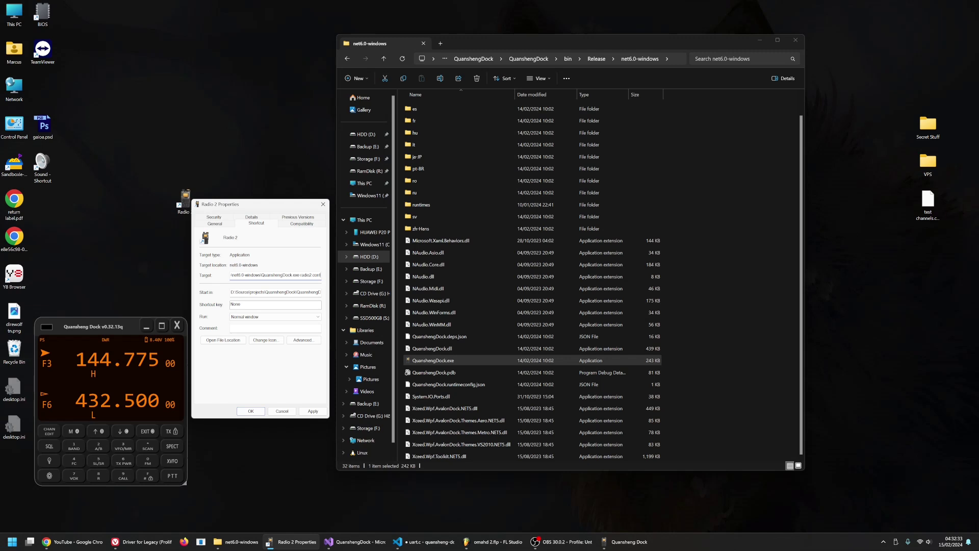
double_click(302, 275)
left_click(315, 412)
Save the shortcut properties and rearrange the first radio window, File Explorer, and Radio 2 shortcut
left_click(250, 412)
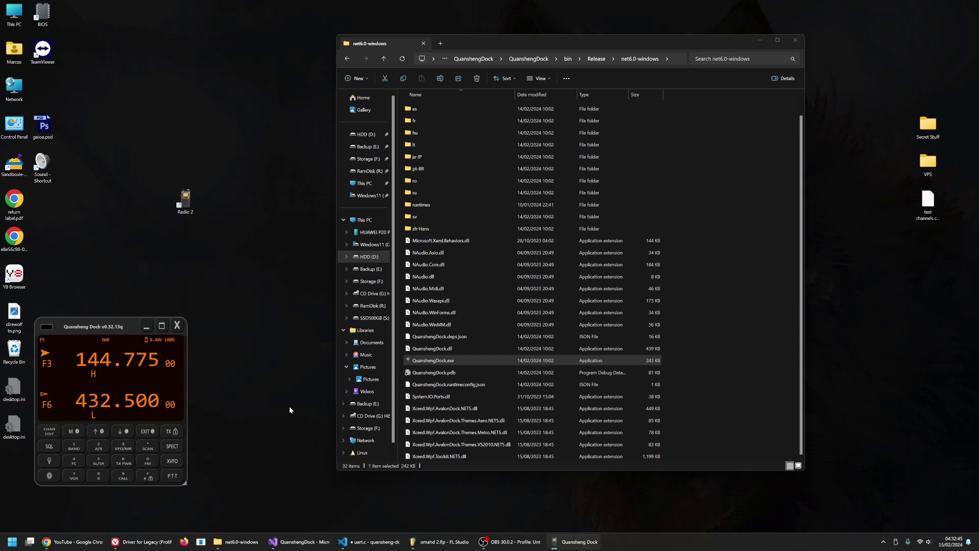
mouse_move(104, 326)
left_mouse_down()
mouse_move(194, 147)
mouse_move(168, 19)
mouse_move(109, 136)
mouse_move(199, 93)
mouse_move(135, 4)
mouse_move(130, 16)
left_mouse_up()
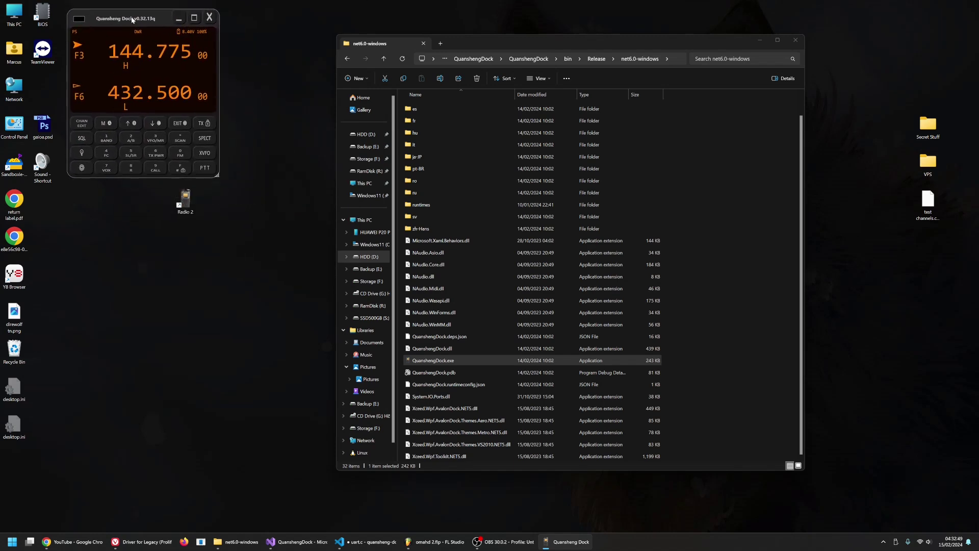
mouse_move(534, 44)
left_mouse_down()
mouse_move(685, 49)
mouse_move(682, 59)
left_mouse_up()
mouse_move(190, 197)
left_mouse_down()
mouse_move(153, 246)
mouse_move(161, 236)
left_mouse_up()
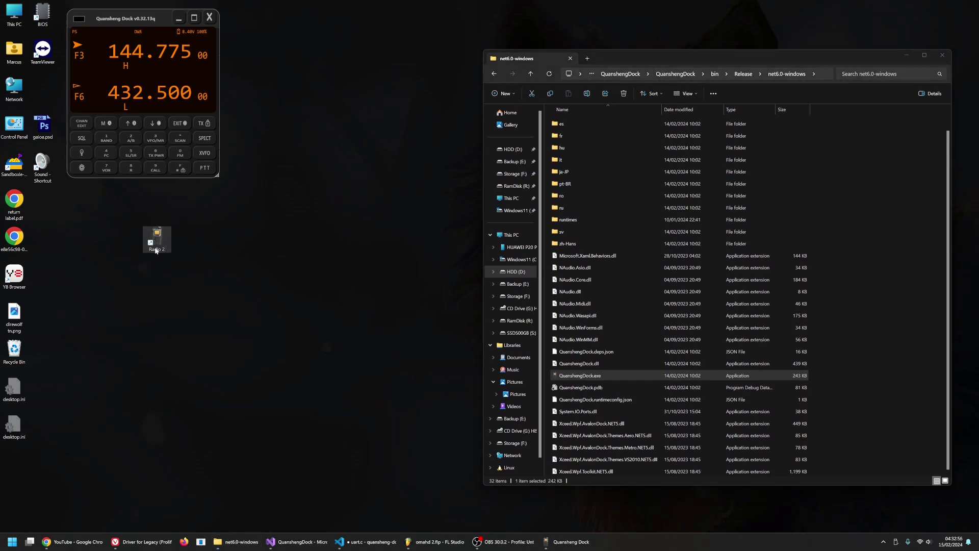
Launch a second Dock from the Radio 2 shortcut and disable its Enable Passthrough setting
right_click(158, 238)
left_click(177, 243)
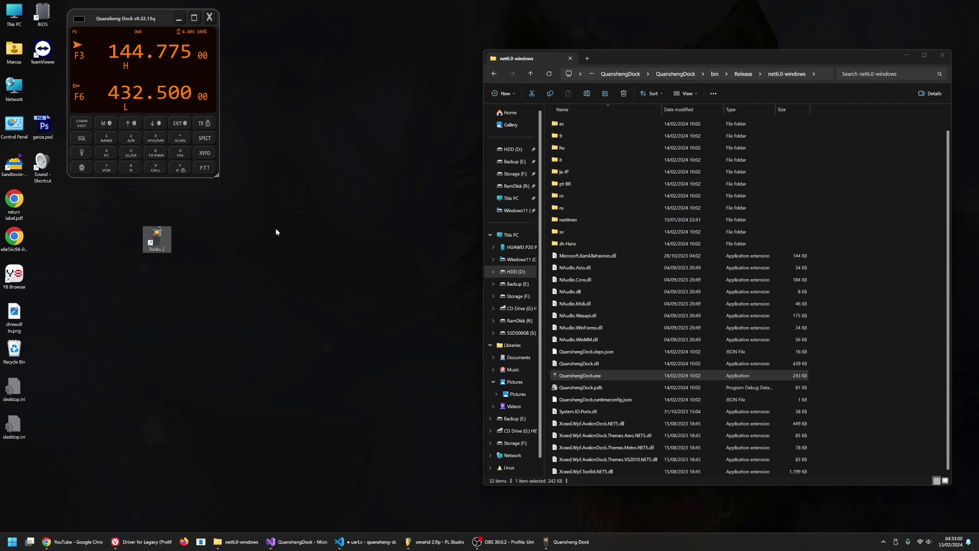
mouse_move(51, 19)
left_mouse_down()
mouse_move(219, 126)
mouse_move(280, 117)
left_mouse_up()
left_click(255, 267)
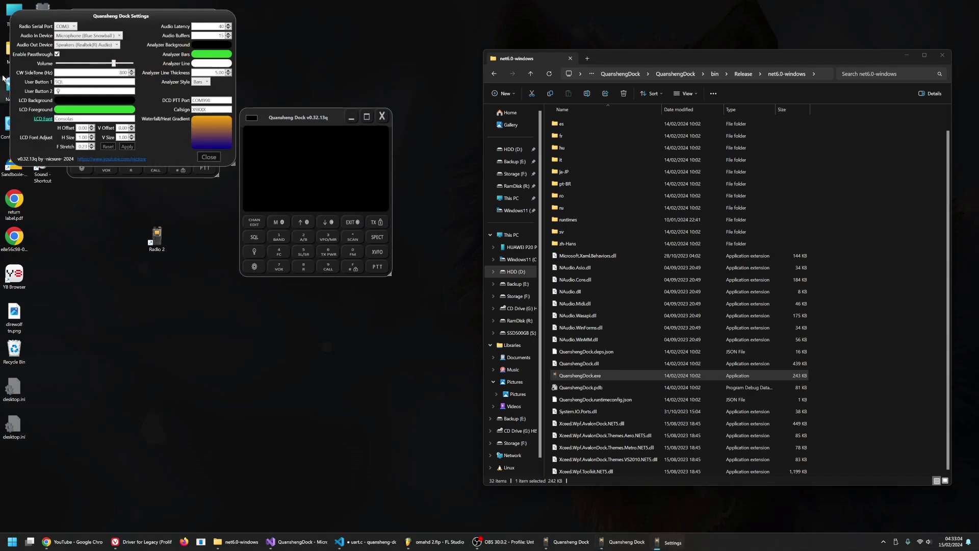
left_click(57, 54)
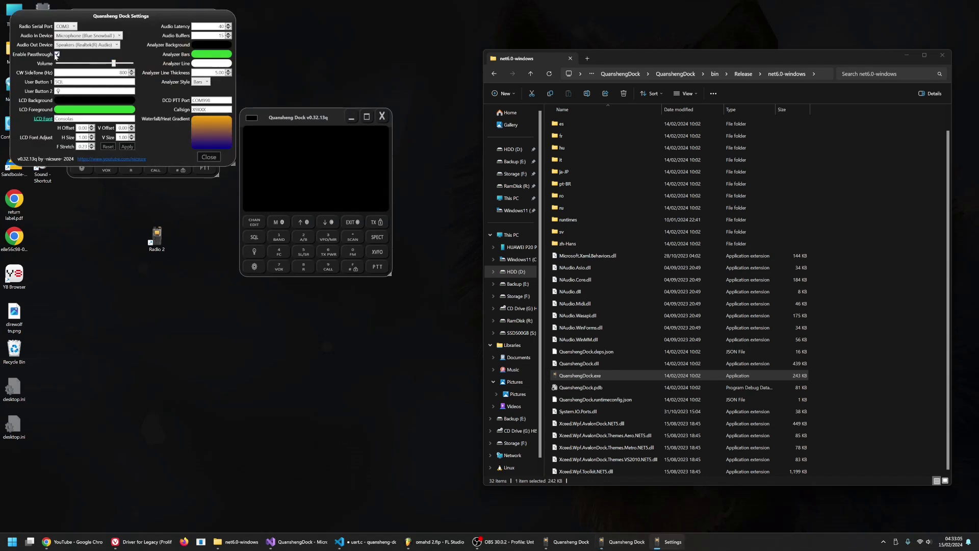
left_click(209, 156)
mouse_move(304, 121)
left_mouse_down()
mouse_move(327, 100)
mouse_move(293, 24)
mouse_move(299, 203)
left_mouse_up()
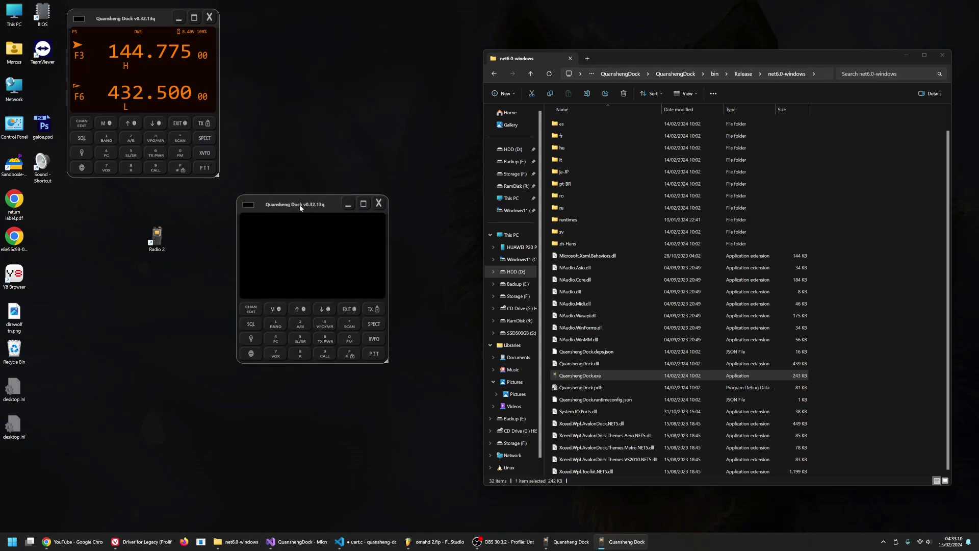
Set the second radio's serial port to COM8 and close Settings to connect
left_click(252, 351)
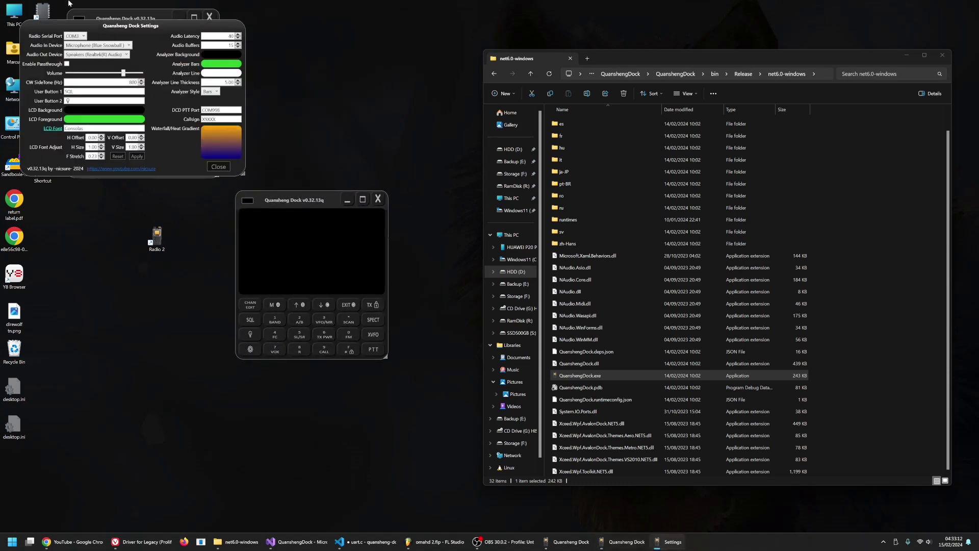
mouse_move(74, 32)
left_mouse_down()
mouse_move(130, 62)
mouse_move(117, 307)
left_mouse_up()
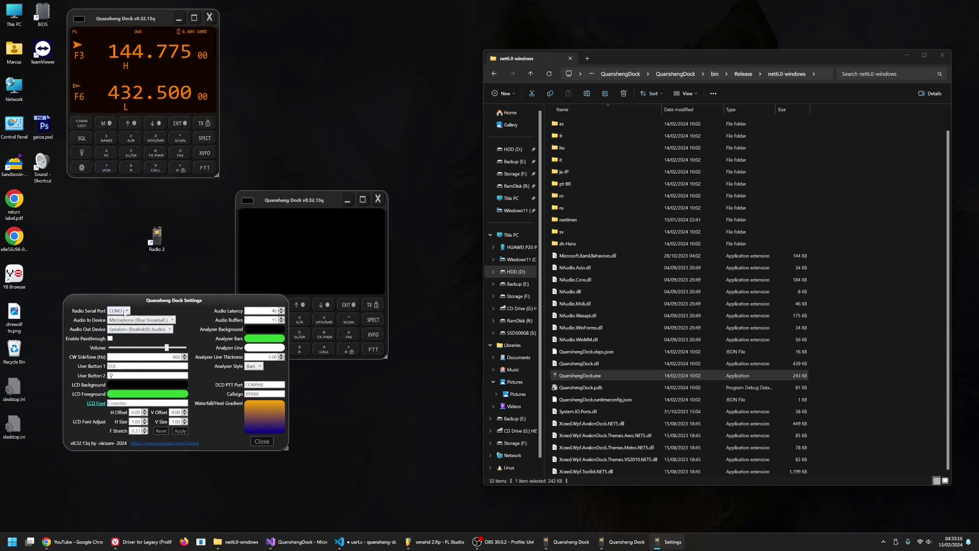
left_click(126, 312)
left_click(127, 376)
left_click(262, 441)
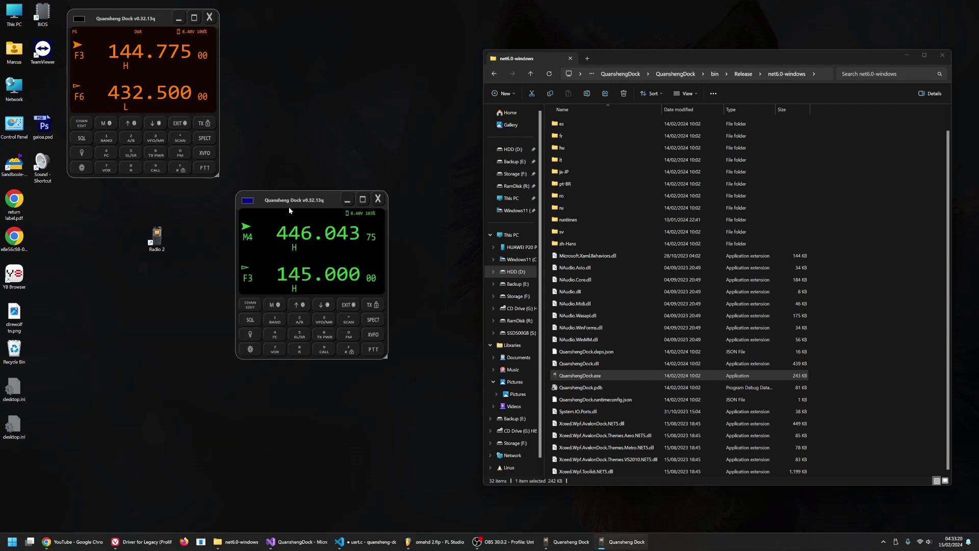
Place the green radio window beside the orange one and step it up three memory channels
mouse_move(289, 207)
left_mouse_down()
mouse_move(311, 107)
mouse_move(286, 22)
mouse_move(285, 31)
left_mouse_up()
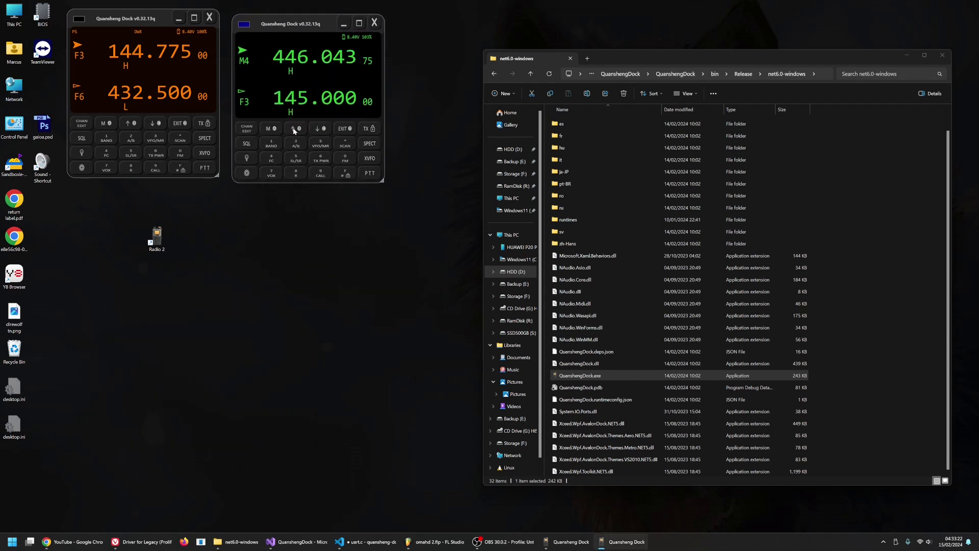
left_click(294, 129)
left_click(295, 129)
left_click(295, 129)
left_click(295, 130)
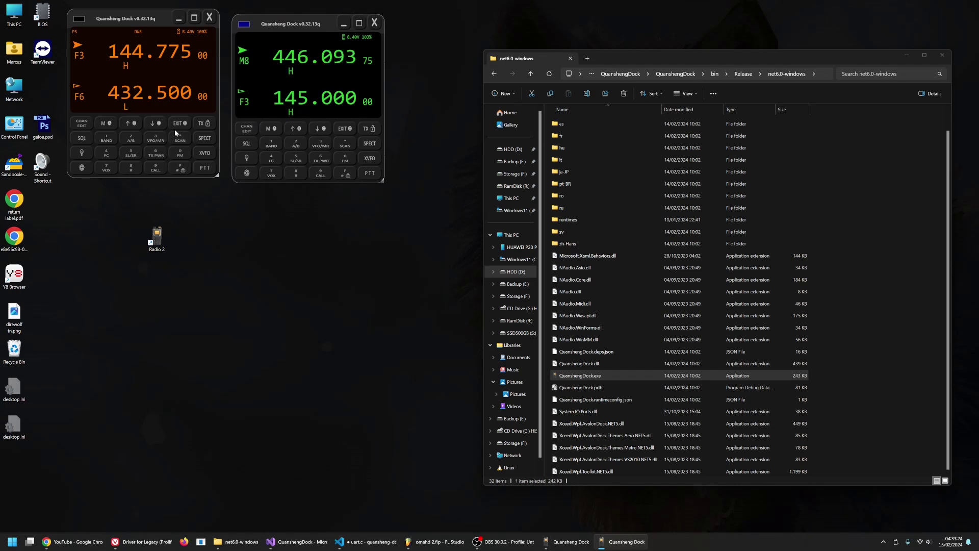
Step the orange radio's frequency up three times and down once, ending at F3 144.800
left_click(131, 123)
left_click(130, 123)
left_click(131, 123)
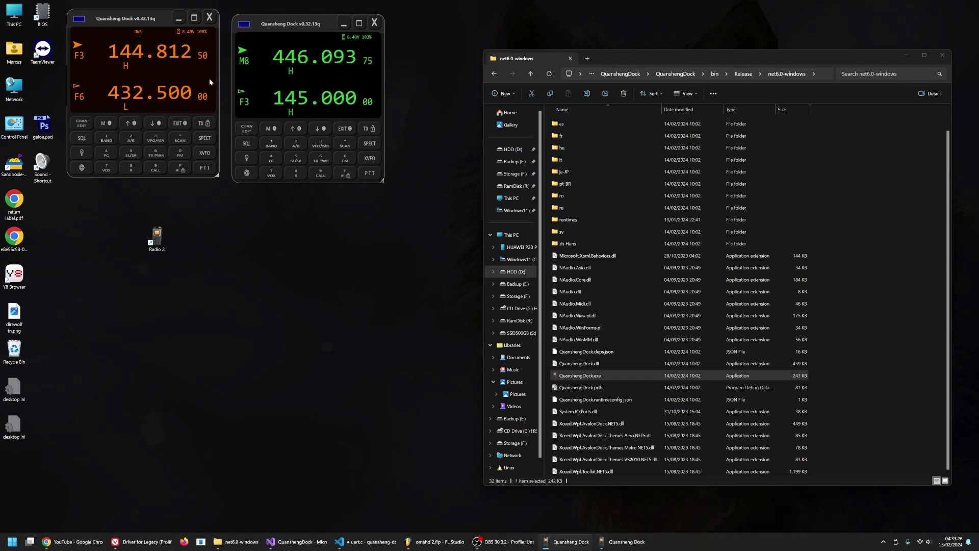
left_click(152, 122)
Step the green radio down three channels and open its menu showing Step 12.50kHz
left_click(322, 132)
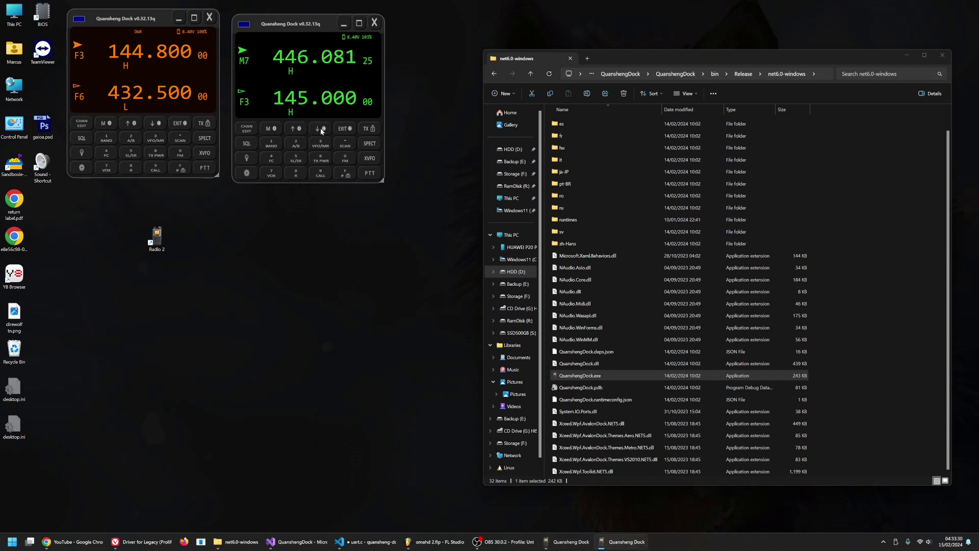
left_click(320, 129)
left_click(320, 128)
left_click(275, 130)
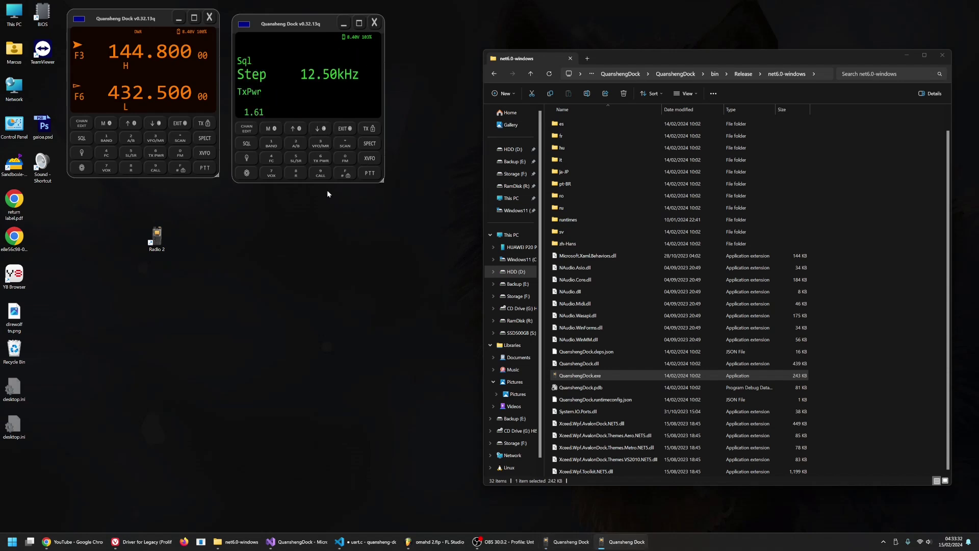